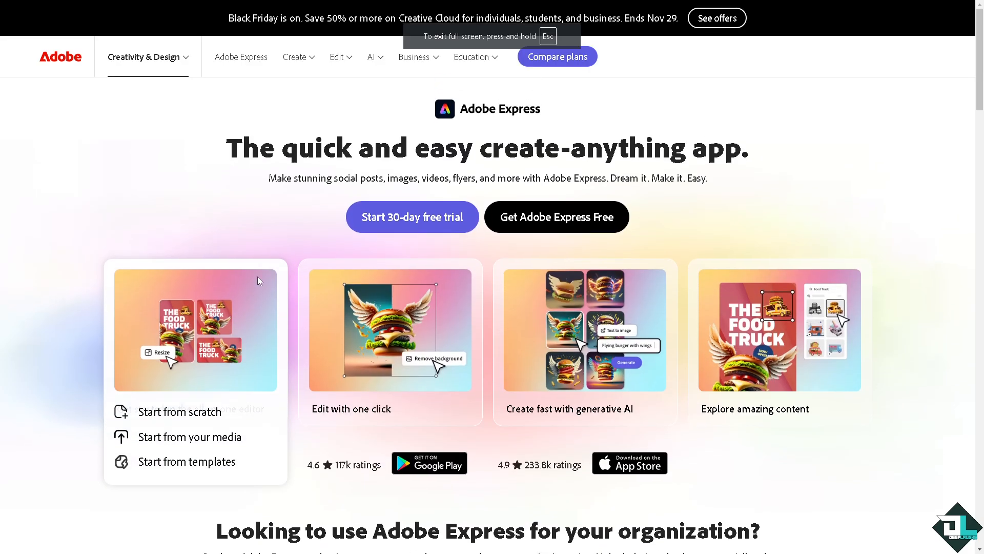
# - Start getting Adobe Express for free, reveal all the sign-in providers, and choose to create a new account
pyautogui.moveTo(606, 318)
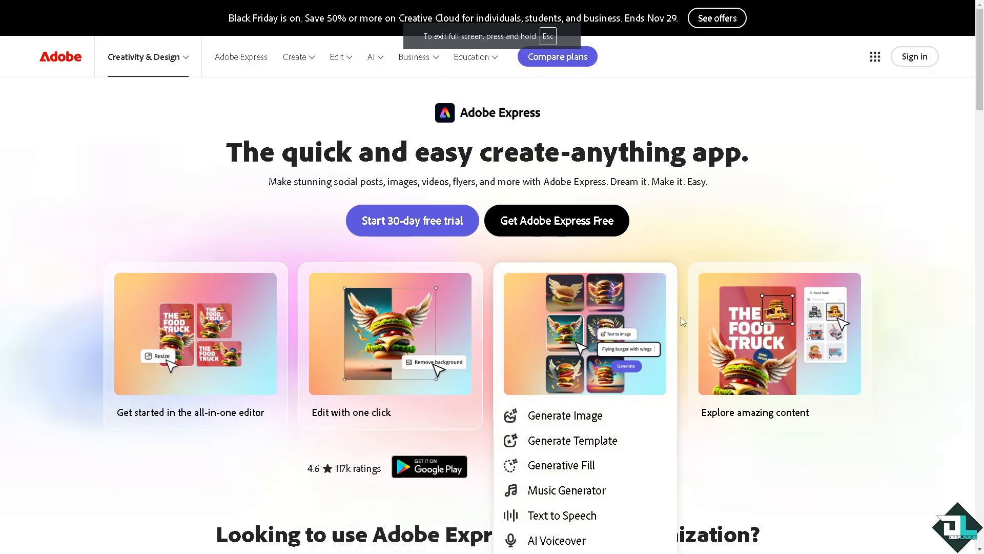
pyautogui.click(577, 221)
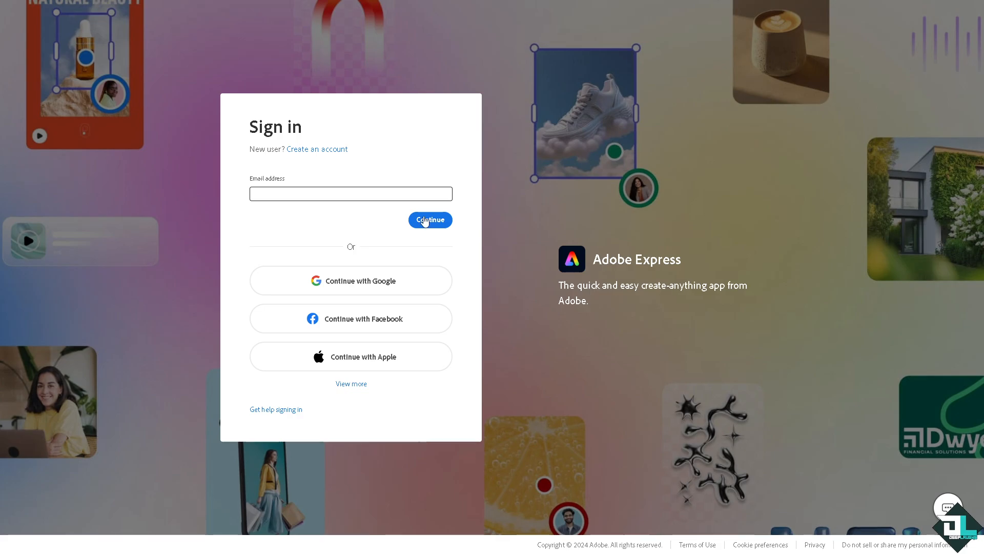
pyautogui.click(354, 388)
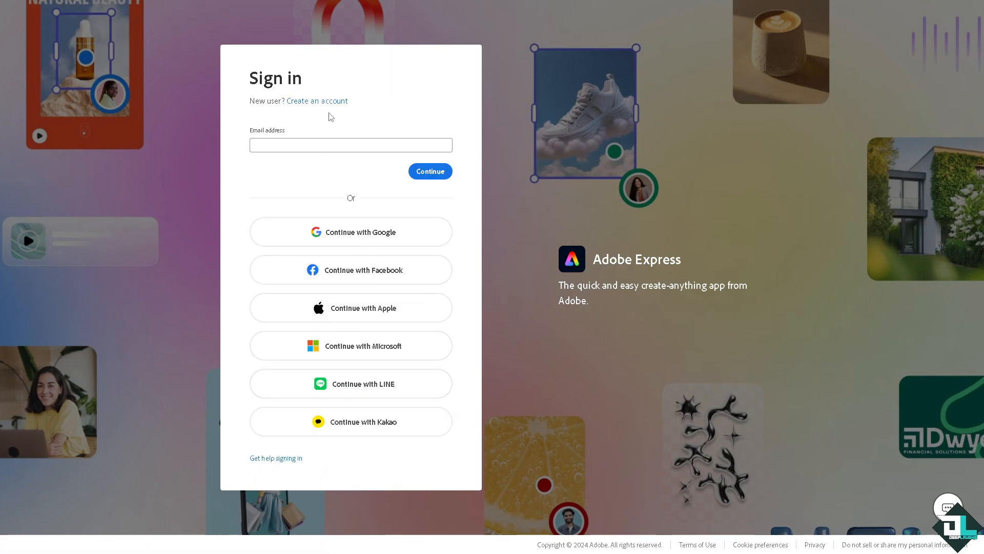
pyautogui.click(325, 103)
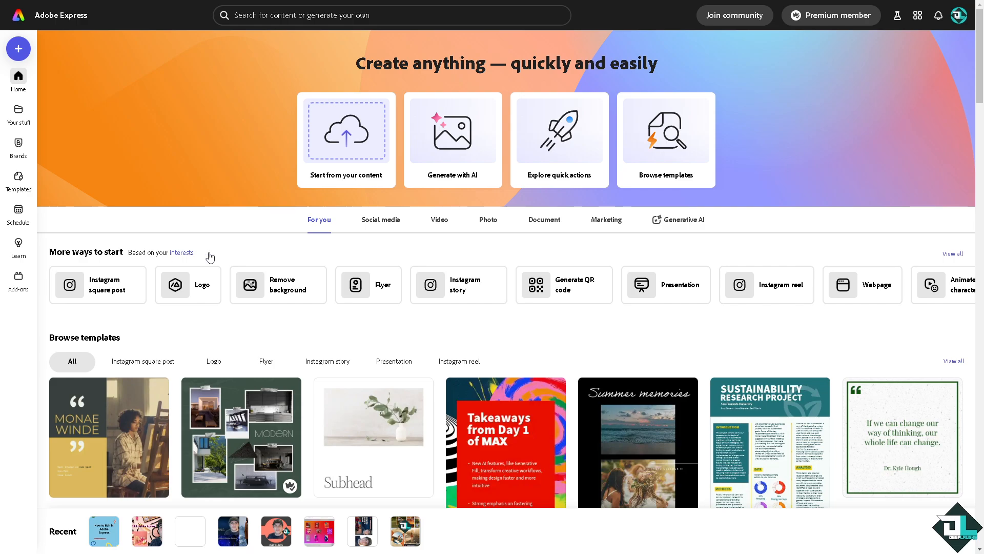
# - Run the Remove background quick action on the portrait photo of the man in the cap and open the cutout in the editor
pyautogui.click(955, 255)
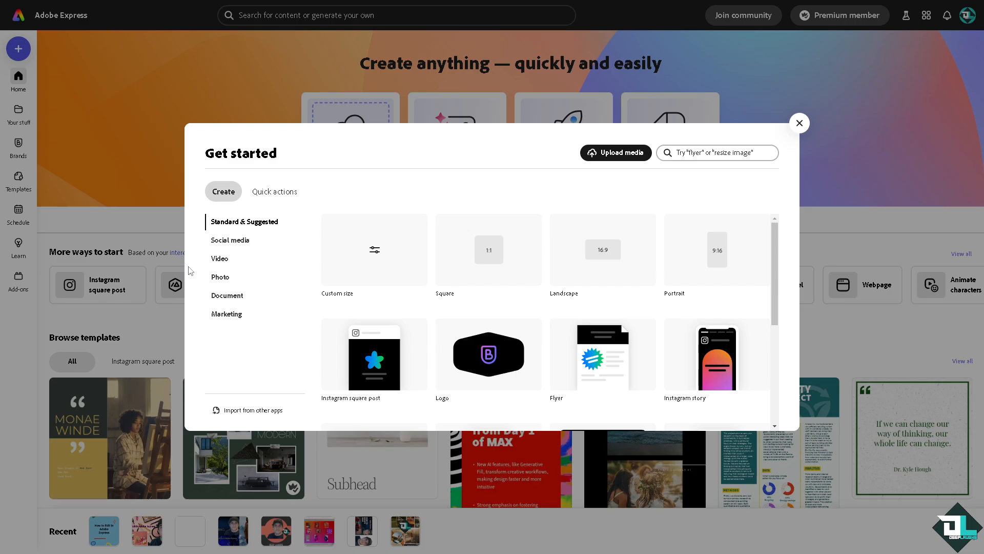
pyautogui.click(275, 191)
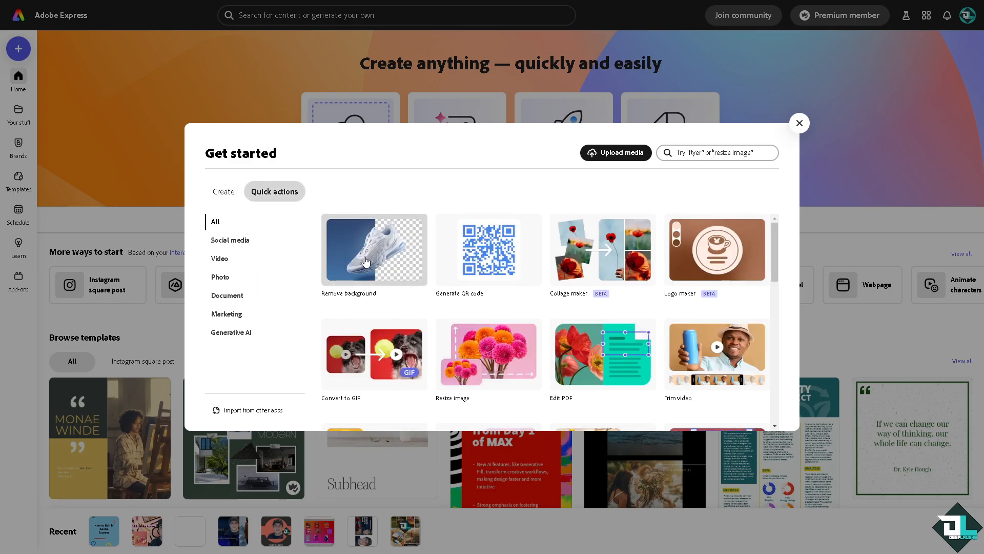
pyautogui.click(365, 261)
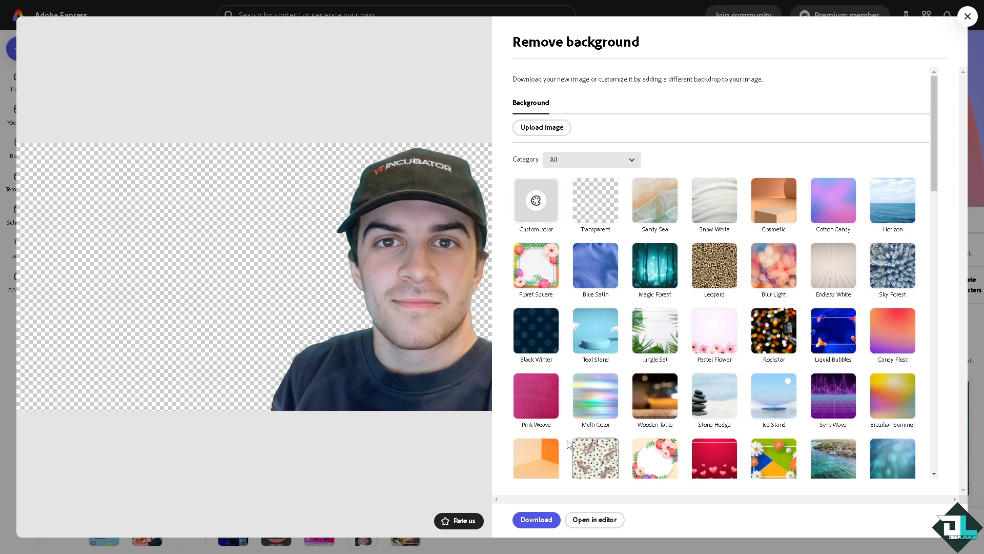
pyautogui.click(607, 528)
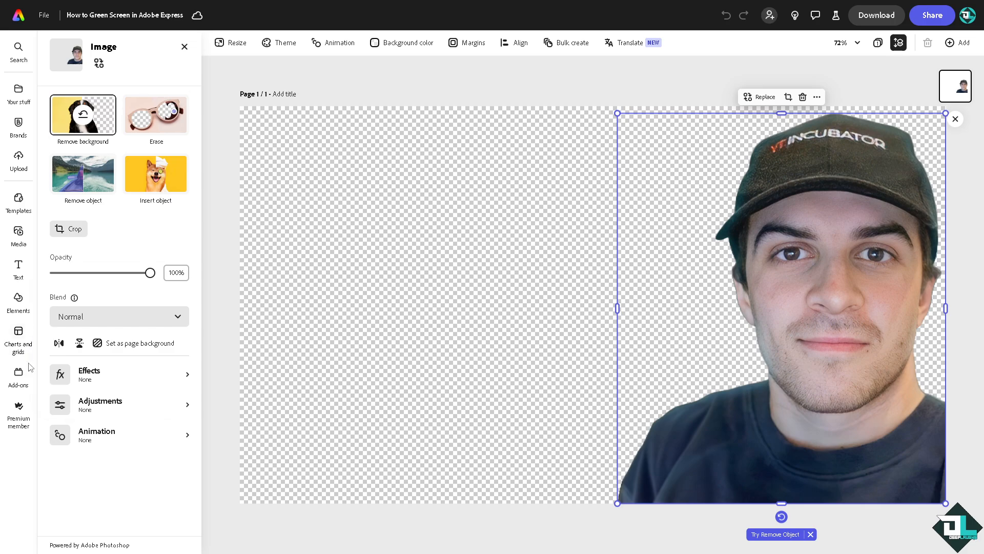
# - Search the design elements for "green screen background"
pyautogui.click(20, 304)
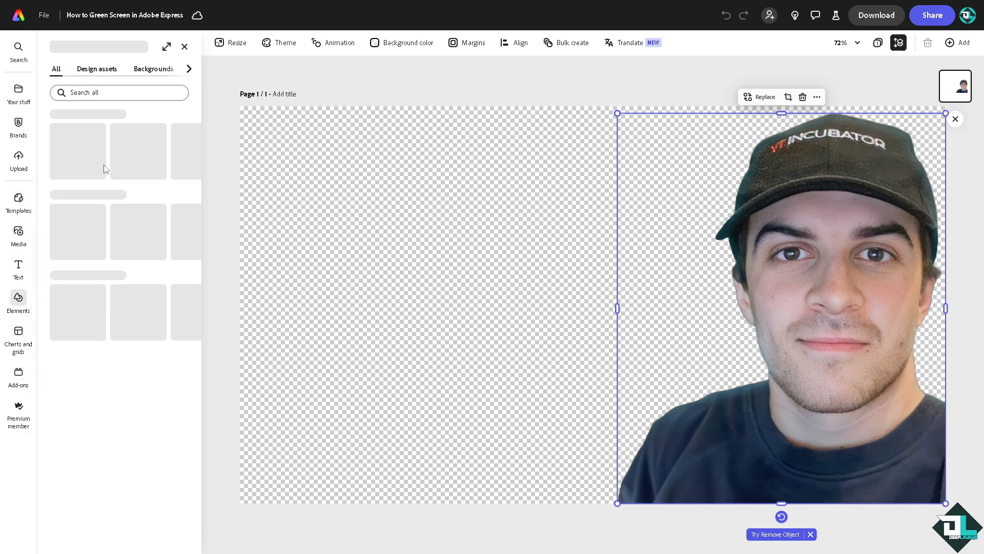
pyautogui.click(105, 92)
pyautogui.write('b')
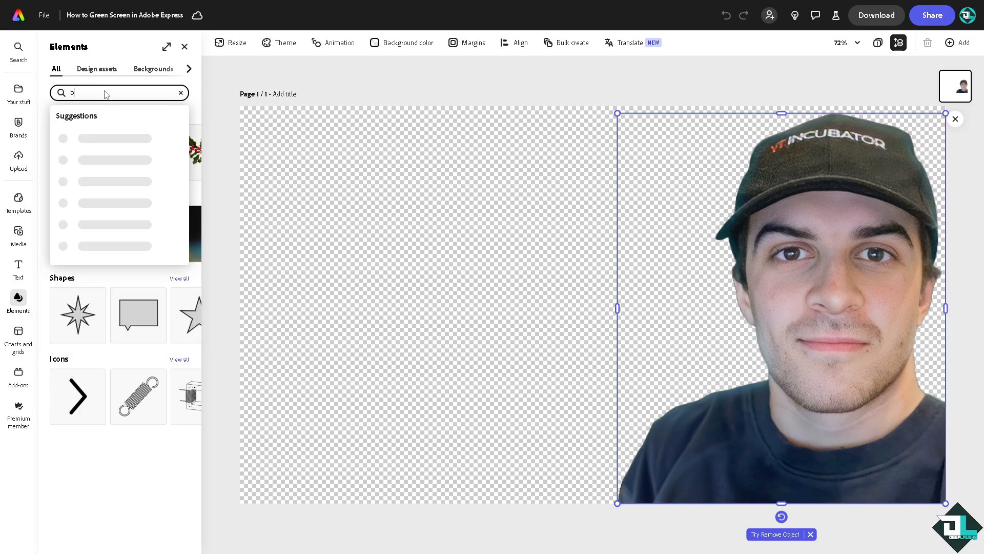
pyautogui.write('acground')
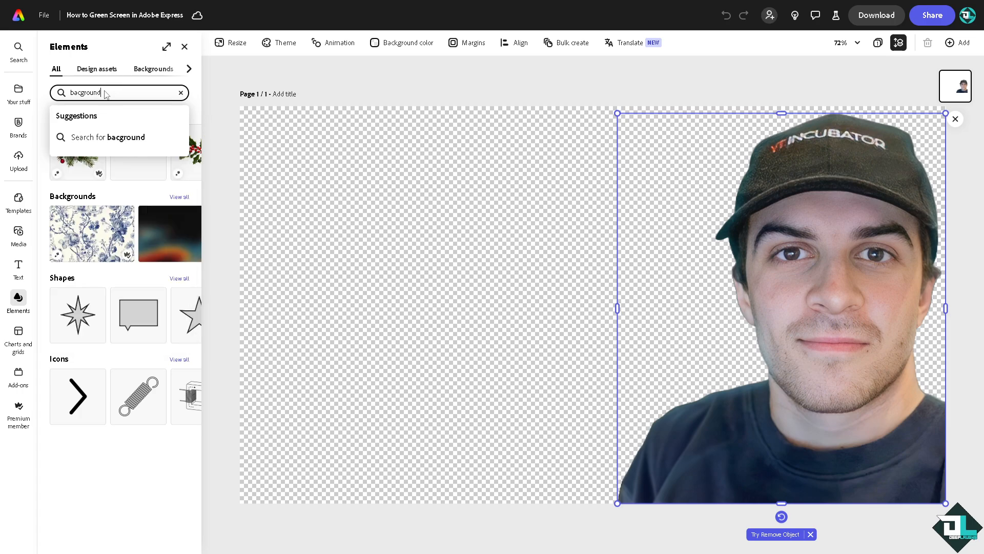
pyautogui.press('Return')
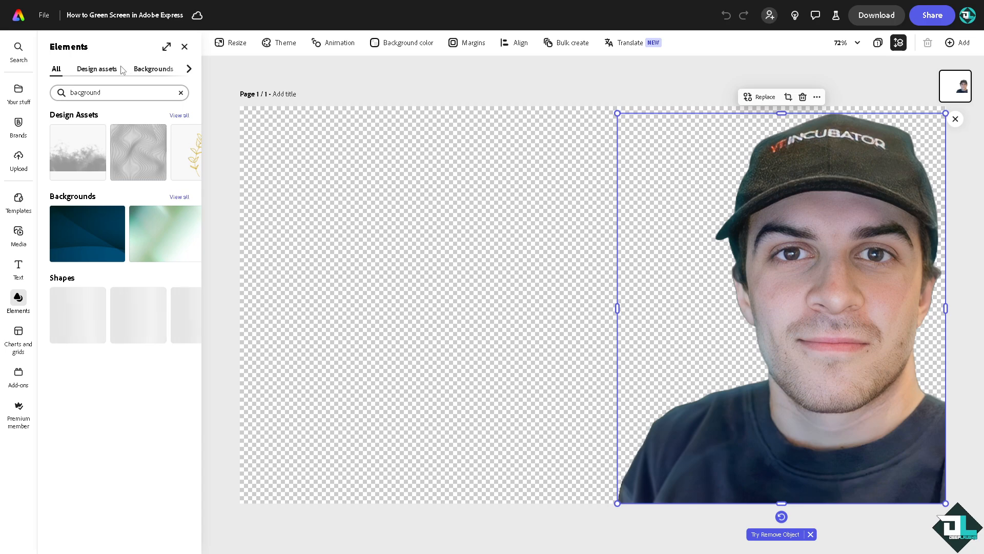
pyautogui.click(129, 94)
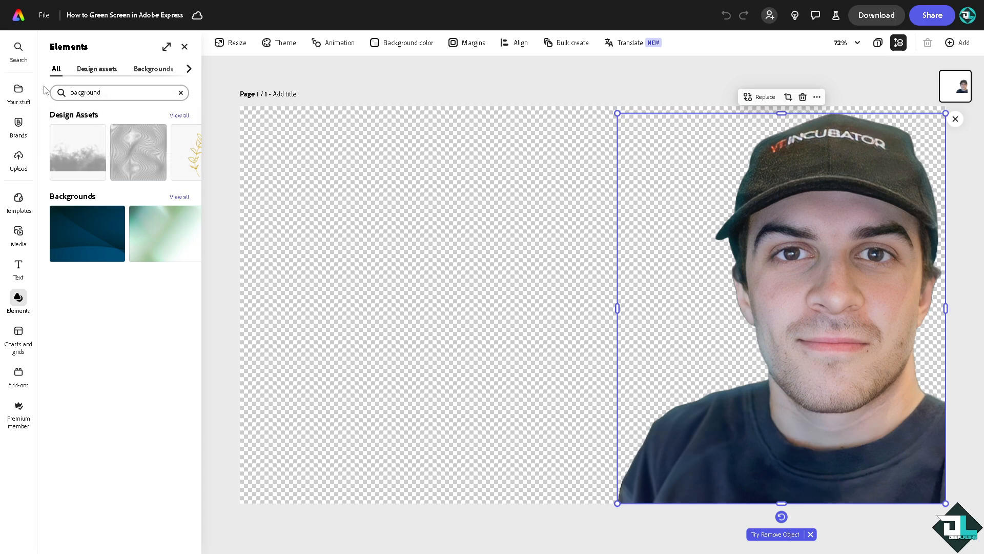
pyautogui.doubleClick(124, 93)
pyautogui.write('green ')
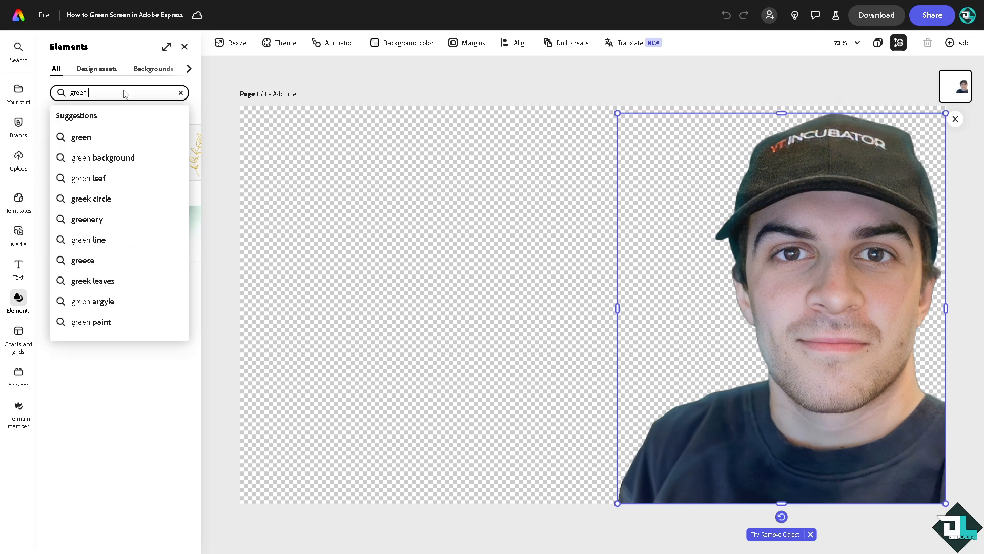
pyautogui.write('screen')
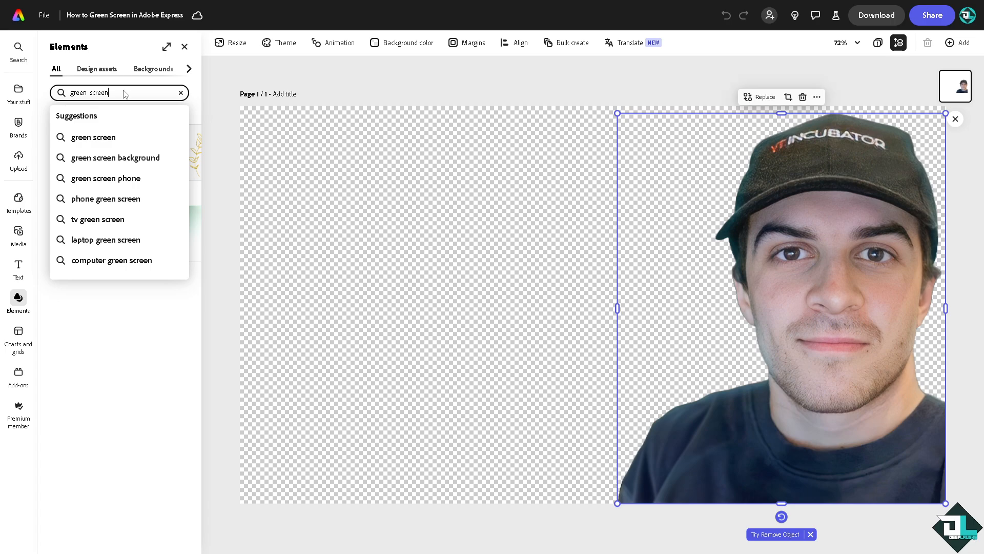
pyautogui.click(139, 160)
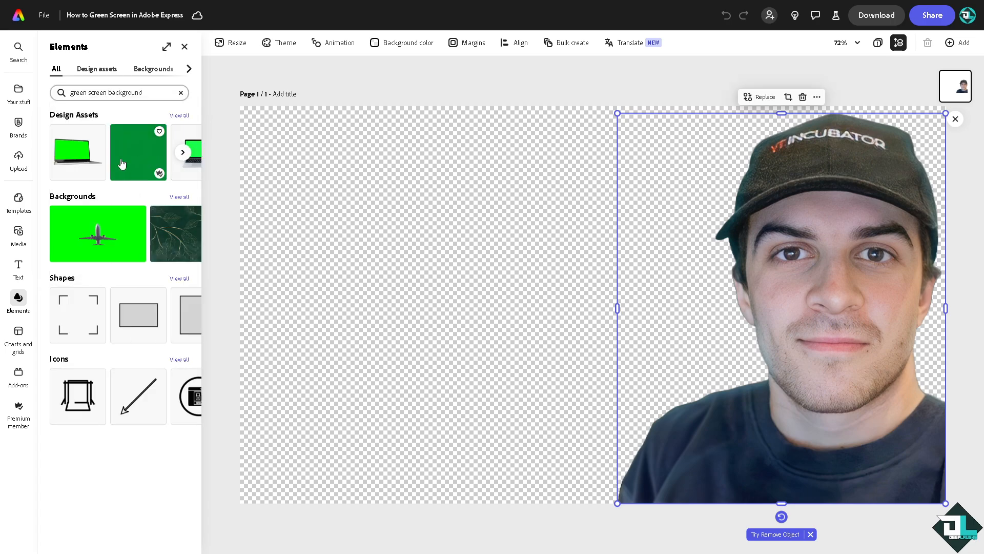
# - Browse the design assets and backgrounds found, and apply the bright green background with white corner crosses behind the portrait
pyautogui.click(181, 117)
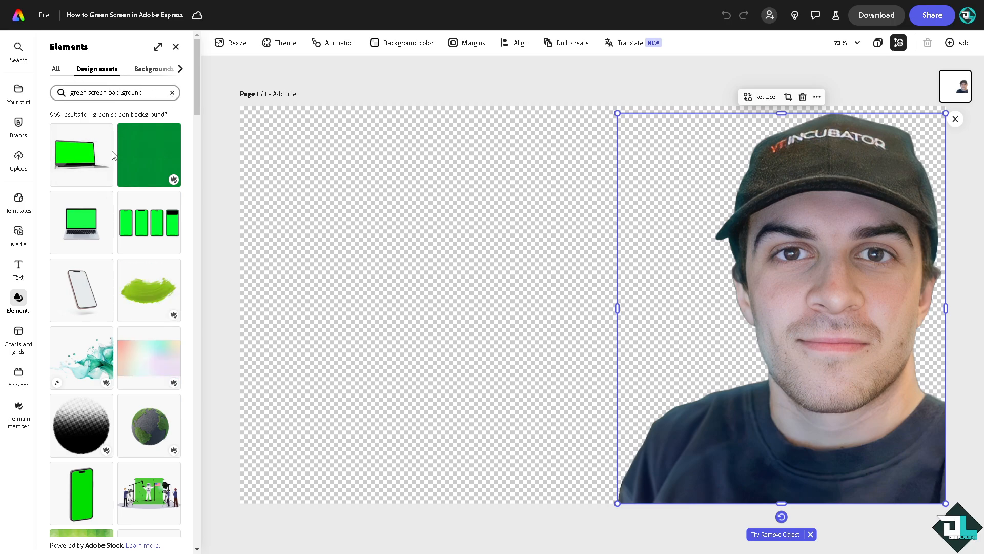
pyautogui.scroll(-3, 112, 156)
pyautogui.scroll(3, 132, 301)
pyautogui.click(58, 70)
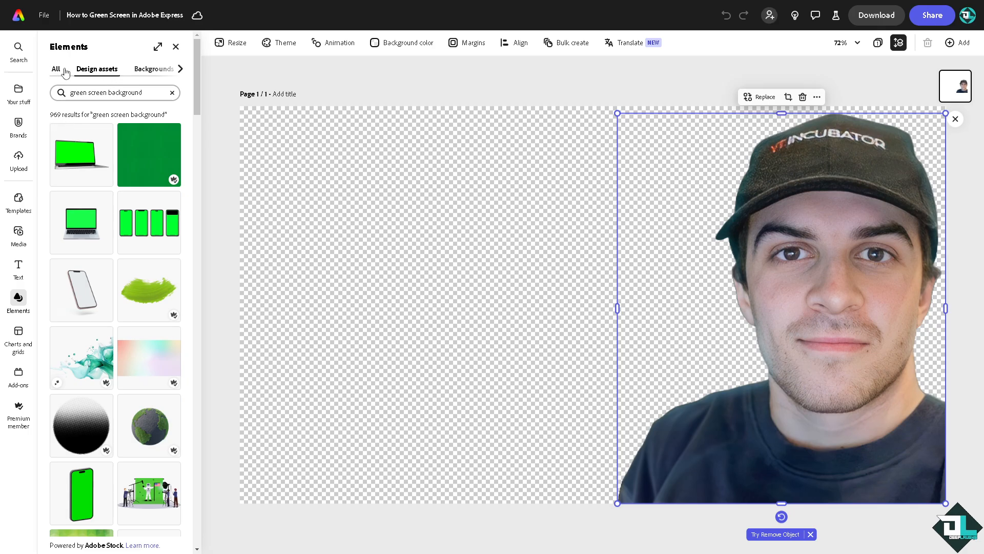
pyautogui.click(150, 71)
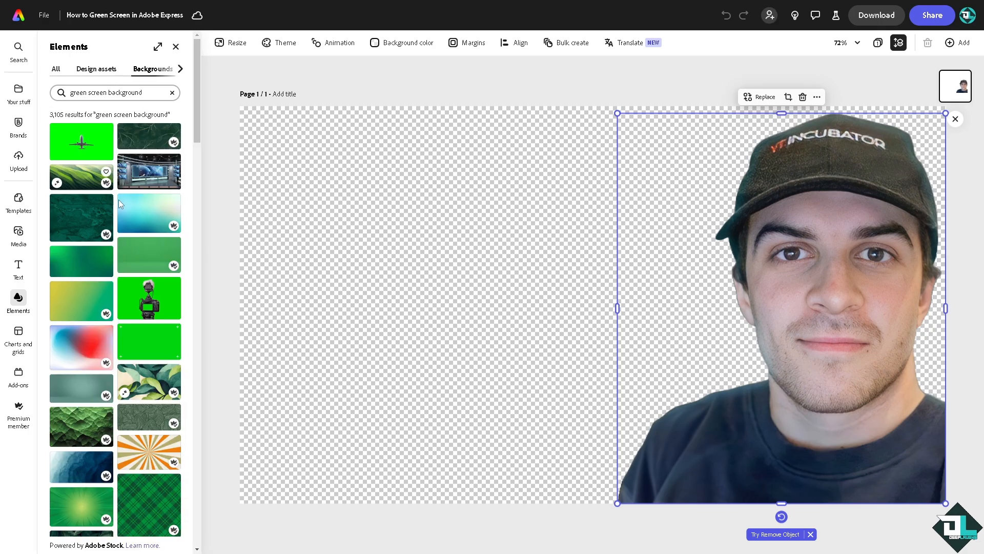
pyautogui.click(153, 342)
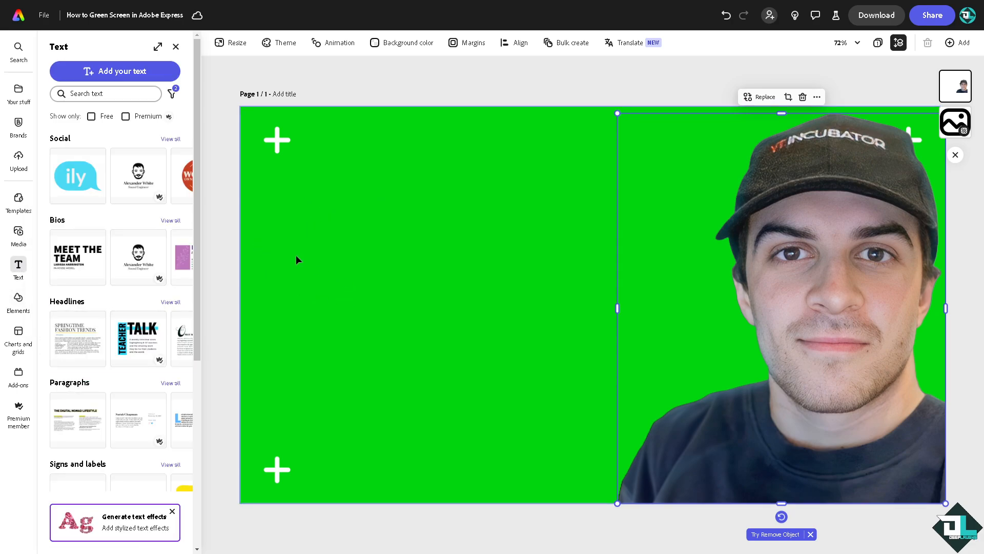
# - Add the text "How to Green Screen in Adobe Express" and resize its box so the title fits on one line at size 66
pyautogui.click(121, 71)
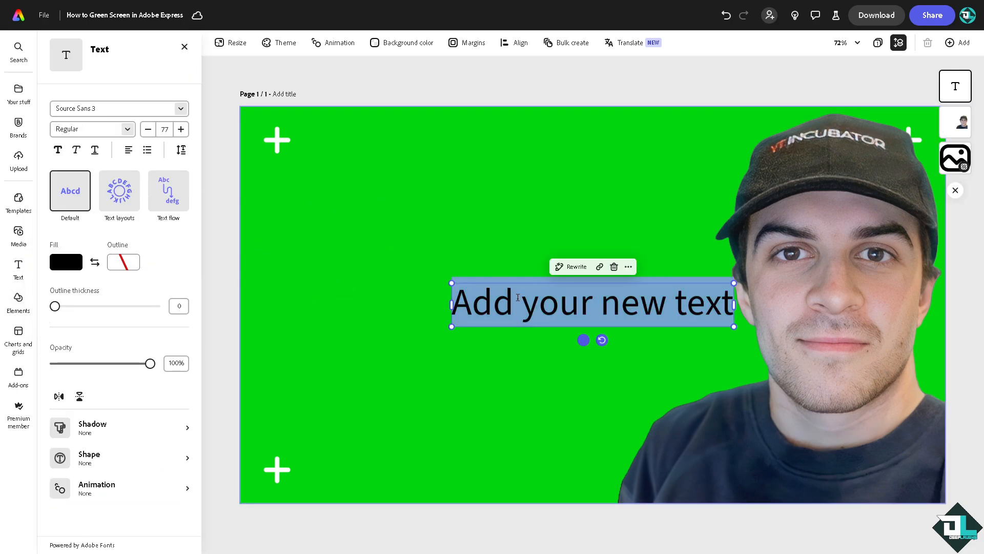
pyautogui.write('How to Green Screen in Adobe Express')
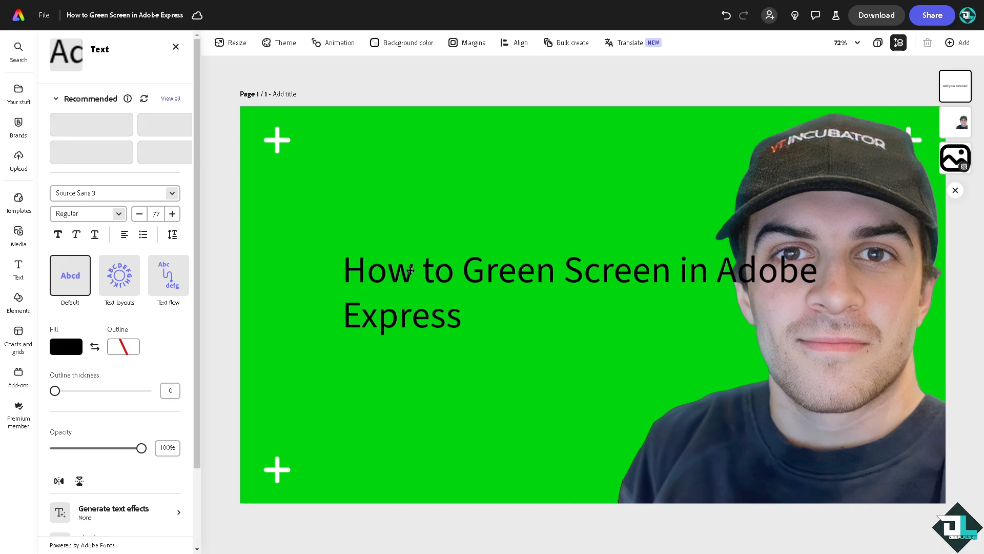
pyautogui.moveTo(794, 282); pyautogui.dragTo(876, 283)
pyautogui.moveTo(876, 326); pyautogui.dragTo(759, 252)
pyautogui.click(624, 335)
pyautogui.moveTo(559, 252); pyautogui.dragTo(520, 327)
pyautogui.moveTo(718, 313); pyautogui.dragTo(868, 305)
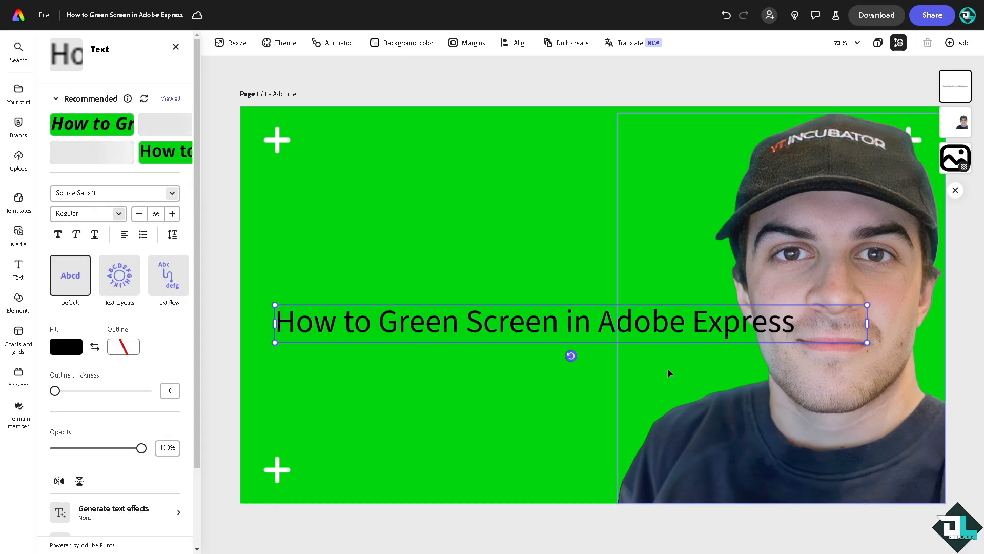
pyautogui.click(631, 329)
pyautogui.moveTo(630, 328)
pyautogui.mouseDown()
pyautogui.moveTo(593, 350)
pyautogui.moveTo(639, 338)
pyautogui.mouseUp()
pyautogui.hotkey('ctrl', 'z')
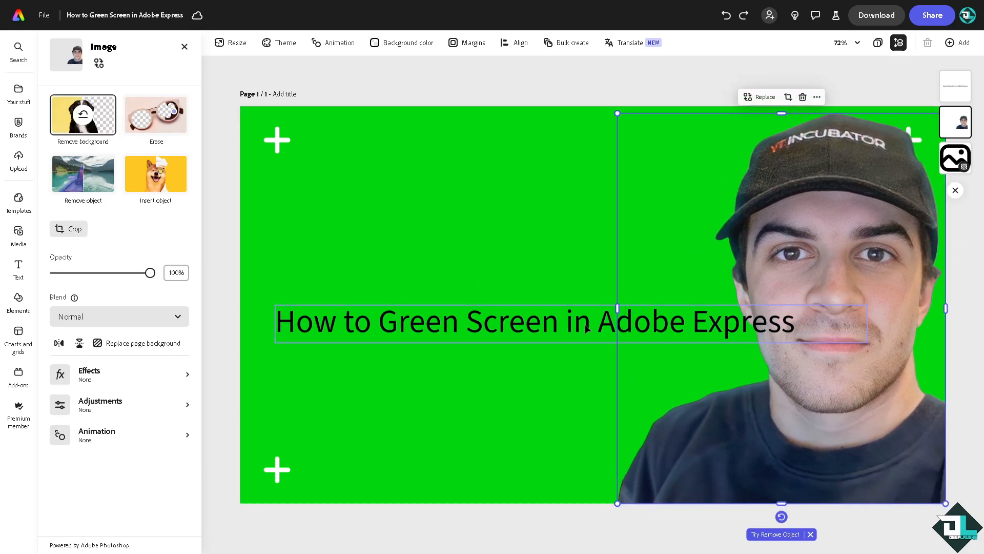
# - Scale the title down to size 59 and reposition it across the middle of the page, ending beside the man's face
pyautogui.click(569, 329)
pyautogui.moveTo(567, 331); pyautogui.dragTo(543, 362)
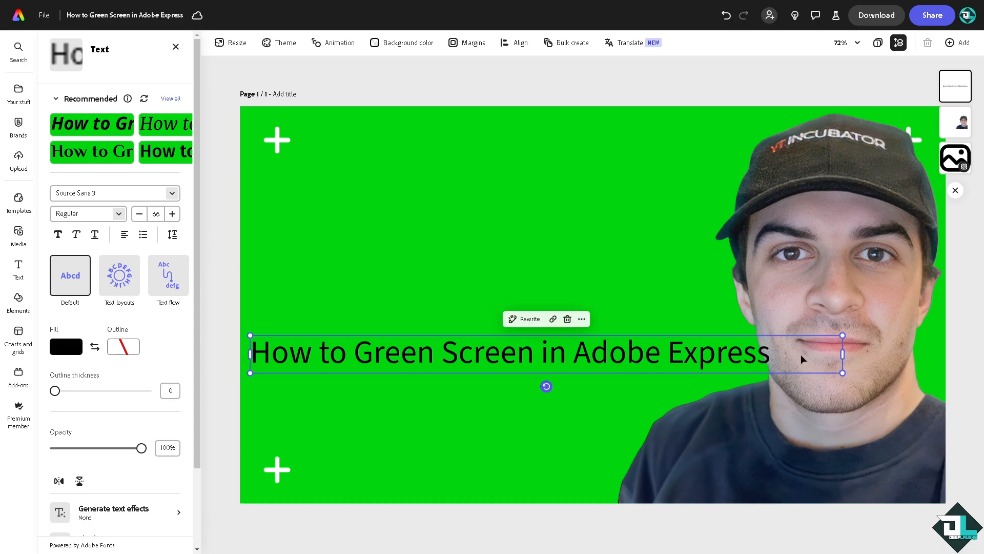
pyautogui.moveTo(841, 372); pyautogui.dragTo(780, 369)
pyautogui.moveTo(610, 359); pyautogui.dragTo(633, 359)
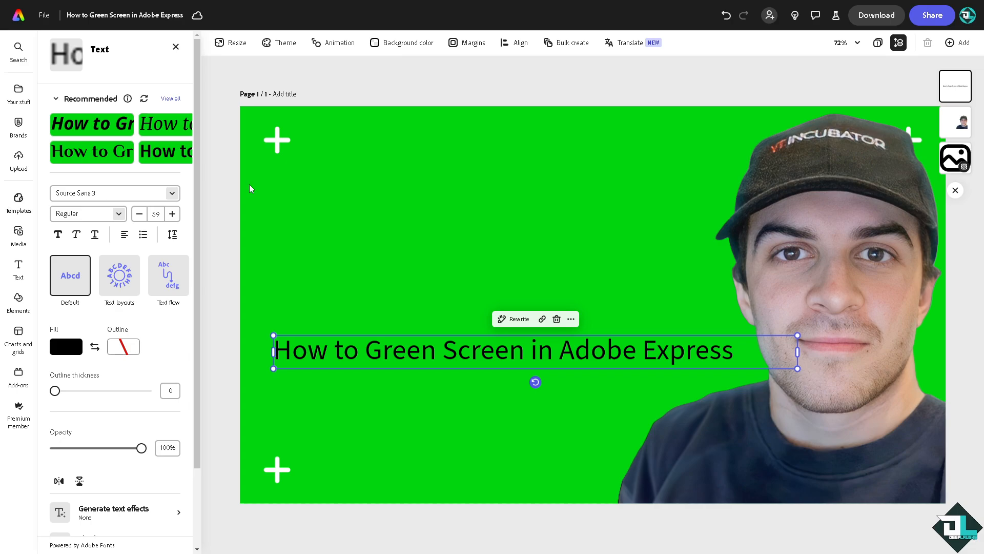
pyautogui.moveTo(475, 354); pyautogui.dragTo(475, 326)
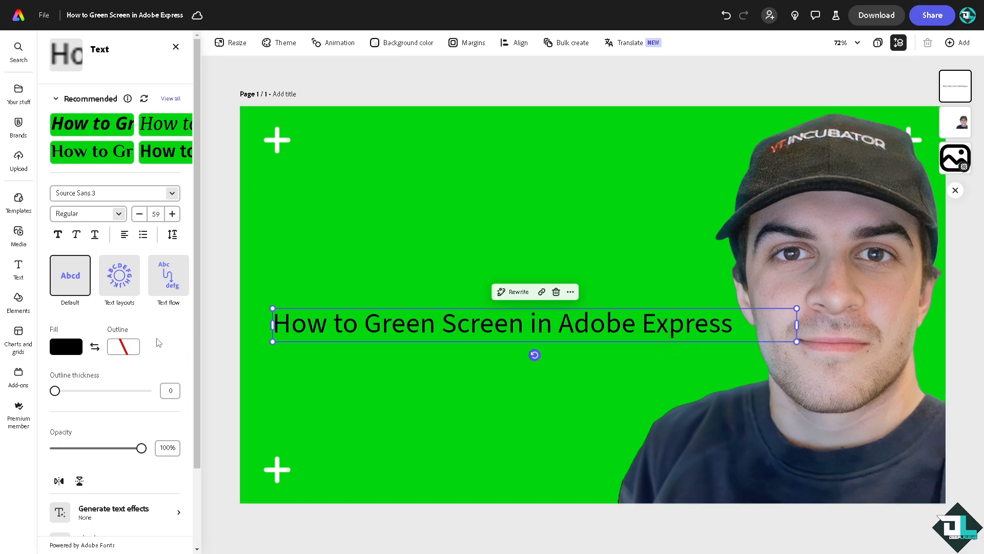
# - Give the black title text a white outline and deselect it
pyautogui.click(121, 347)
pyautogui.click(186, 330)
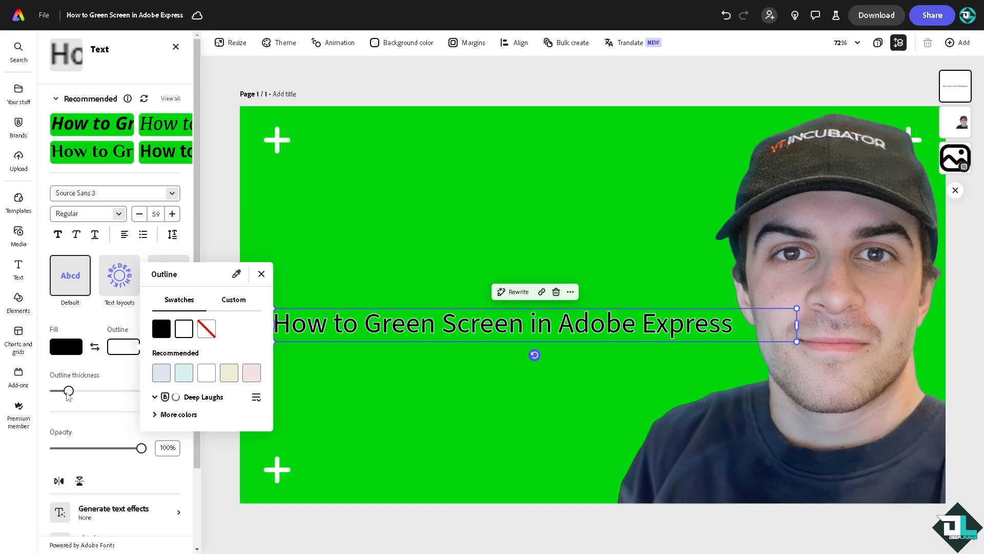
pyautogui.click(377, 258)
pyautogui.click(370, 239)
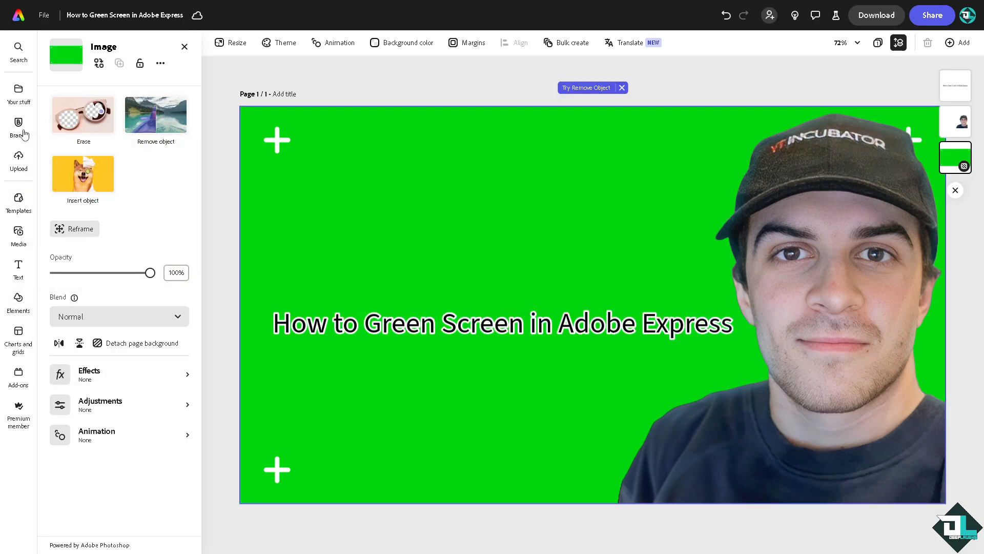
# - Search the stock videos for "greeN SCREEN" and add the 14-second clip of the person wearing a VR headset to the page
pyautogui.click(18, 233)
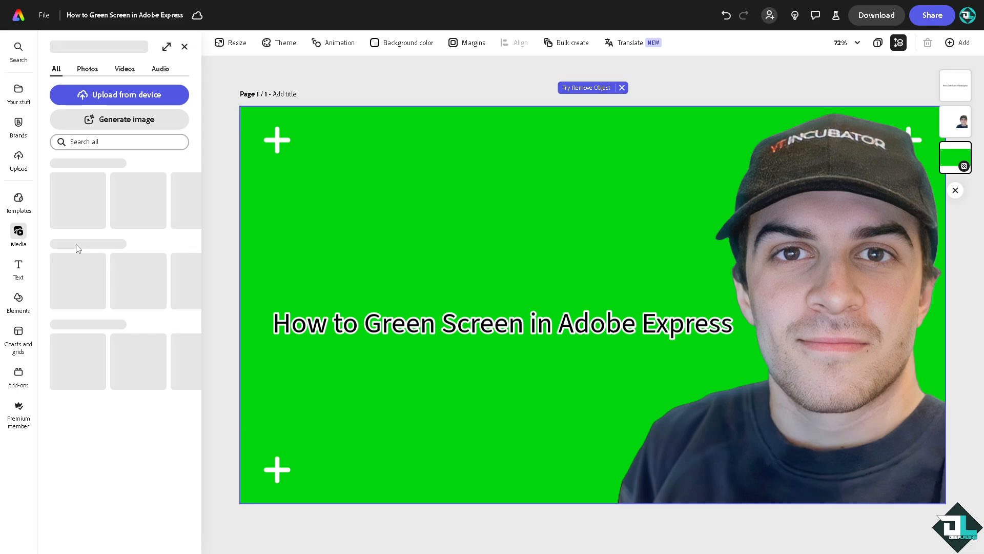
pyautogui.click(124, 69)
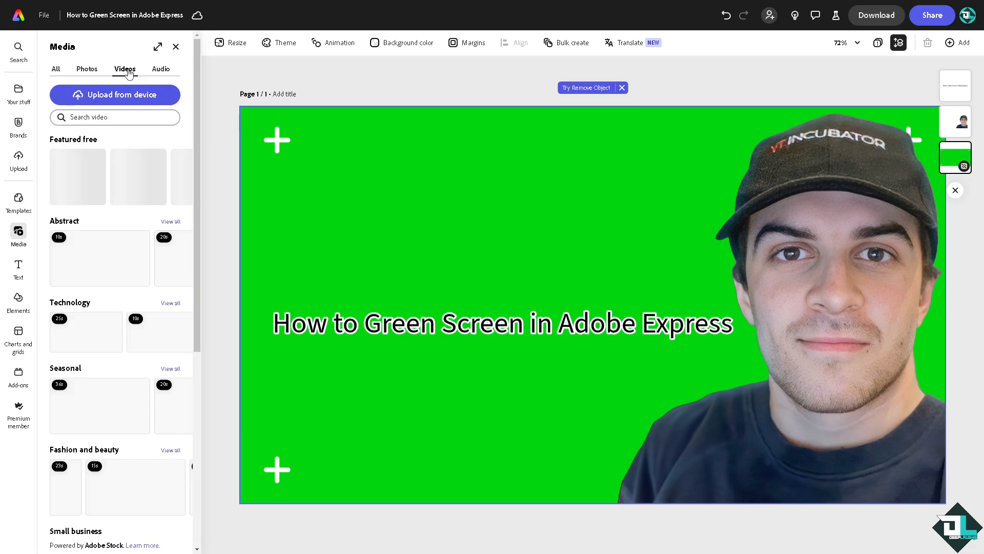
pyautogui.click(107, 117)
pyautogui.write('gree')
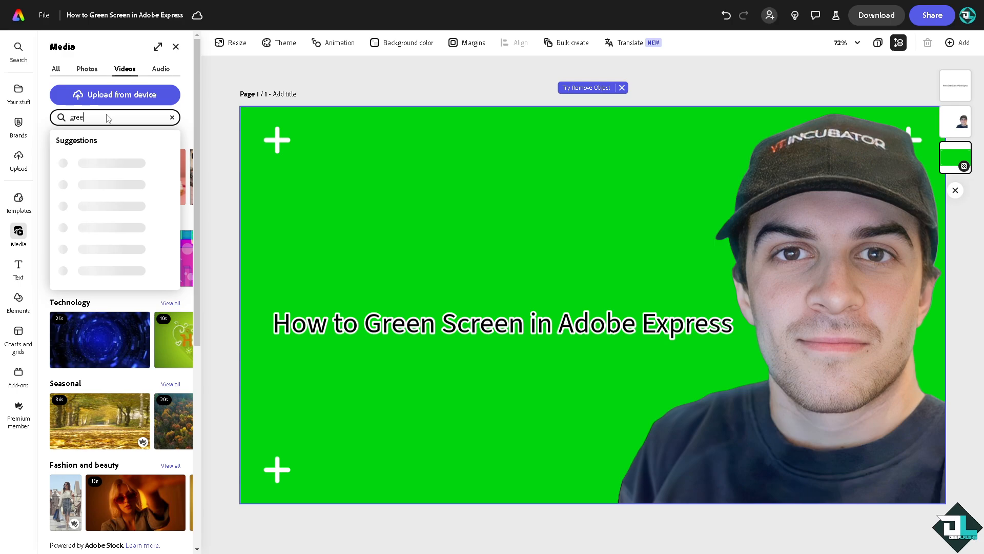
pyautogui.write("N SCREEN;'")
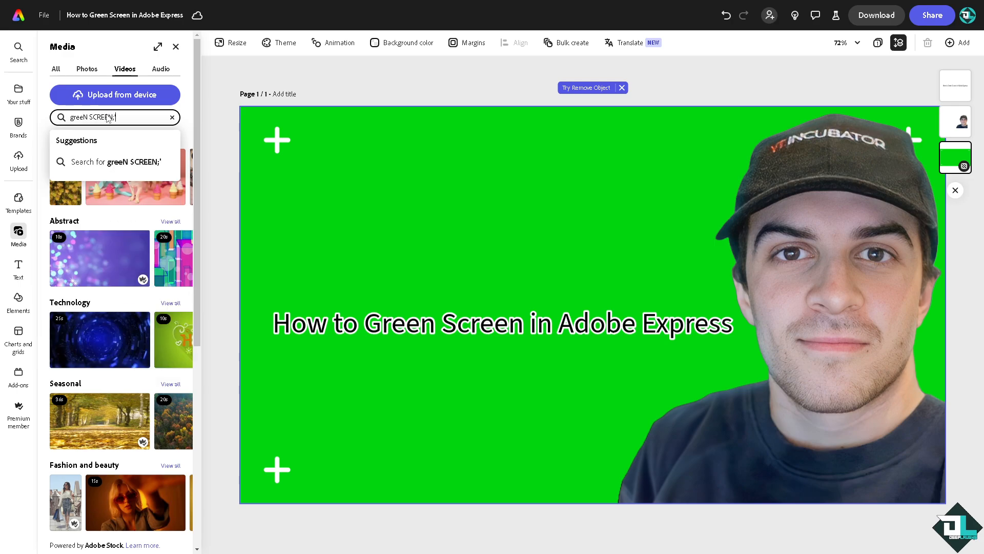
pyautogui.press('BackSpace')
pyautogui.press('Return')
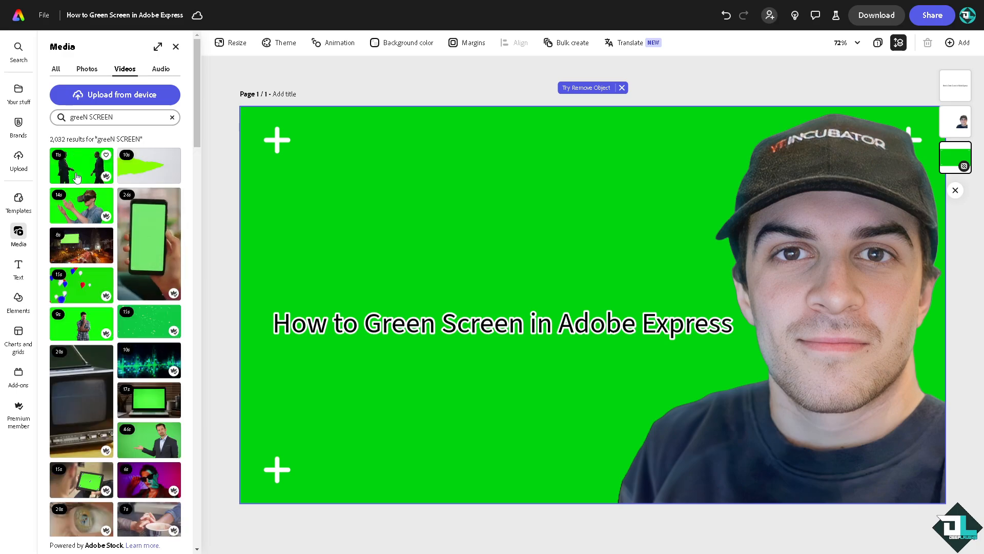
pyautogui.click(91, 221)
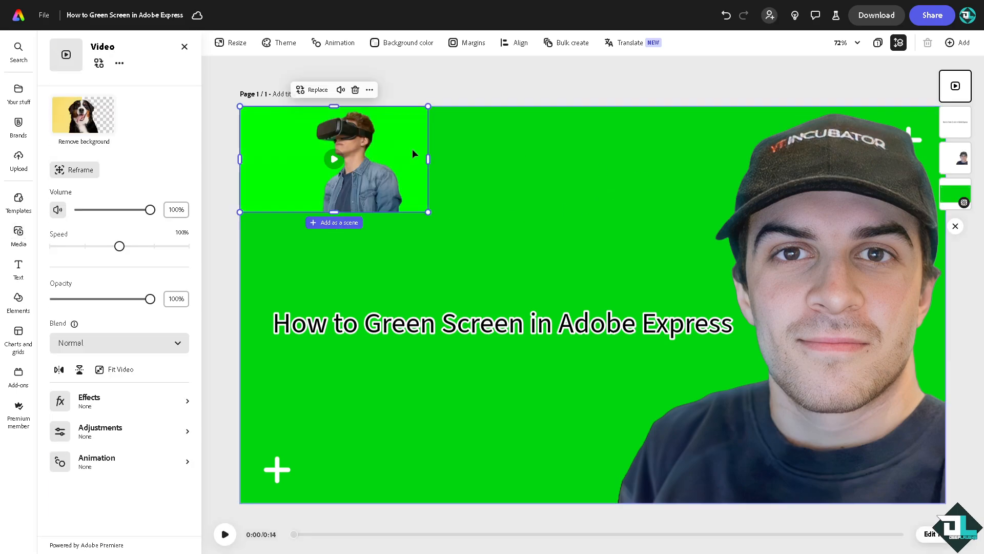
# - Move the VR headset clip beneath the title, enlarge it until its upper edge meets the text, and play the page preview
pyautogui.moveTo(383, 197); pyautogui.dragTo(517, 456)
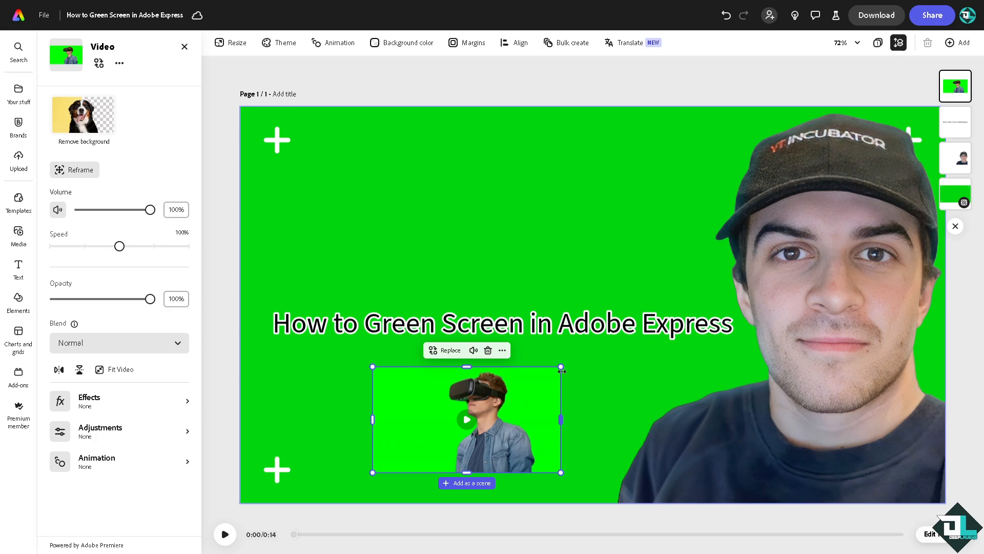
pyautogui.moveTo(562, 366); pyautogui.dragTo(596, 347)
pyautogui.moveTo(530, 371); pyautogui.dragTo(534, 361)
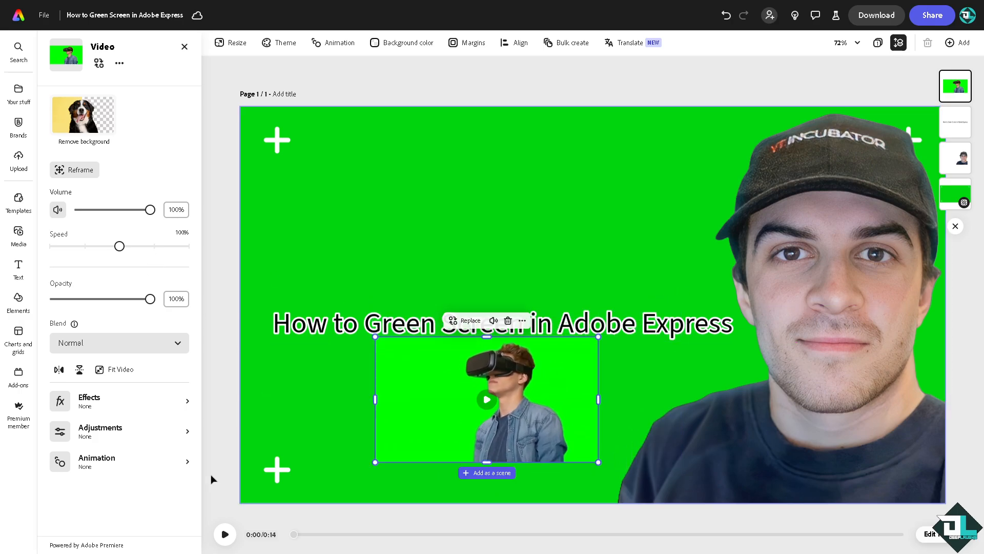
pyautogui.click(231, 535)
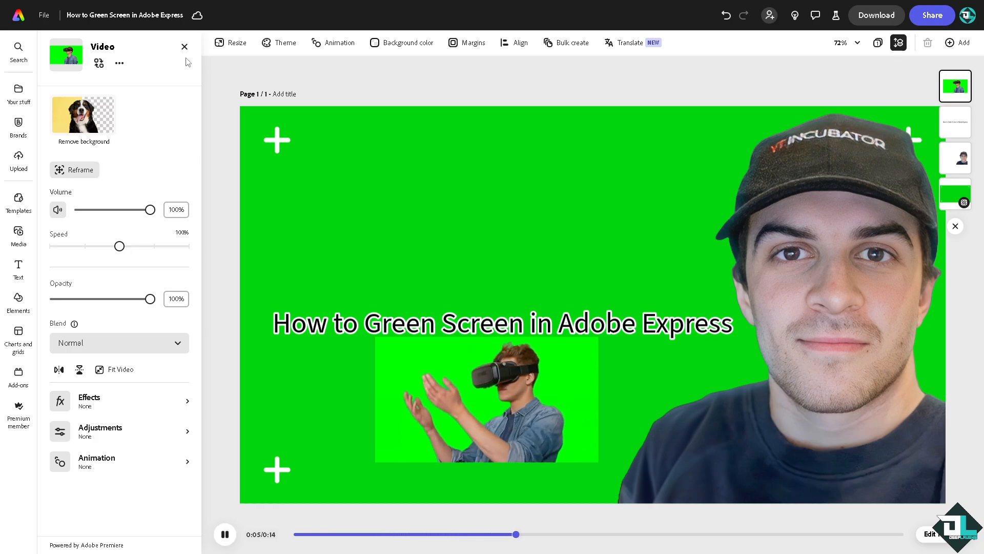
# - Examine the file format and video resolution choices offered for downloading the design, without downloading it
pyautogui.click(876, 17)
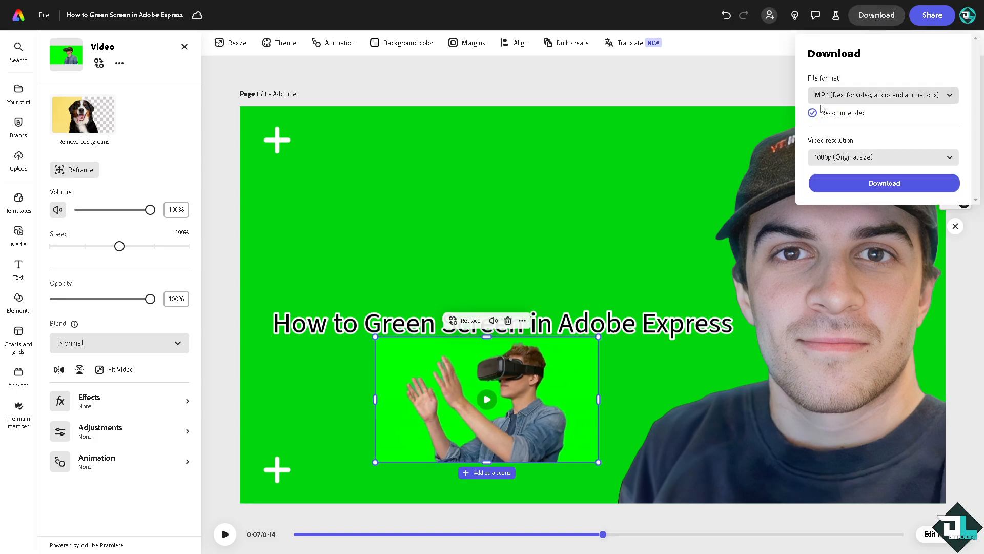
pyautogui.click(882, 96)
pyautogui.click(889, 77)
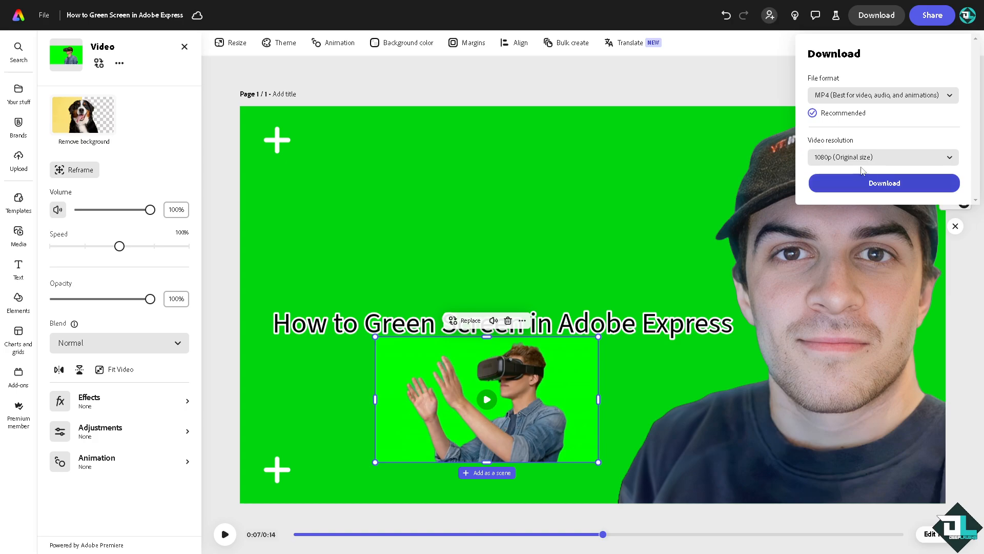
pyautogui.click(868, 157)
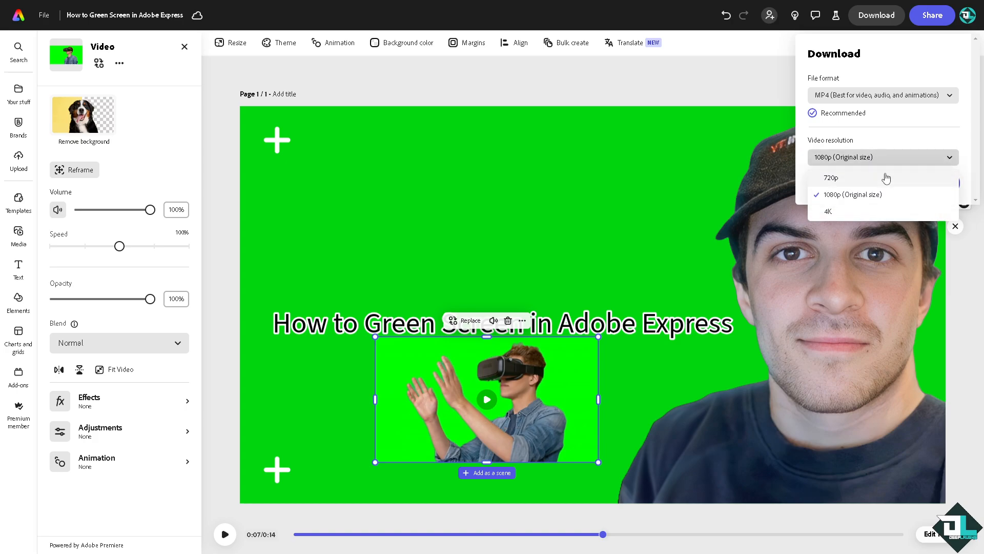
pyautogui.click(716, 95)
# - Copy the design's share link, close the sharing options and resume the page preview
pyautogui.click(933, 15)
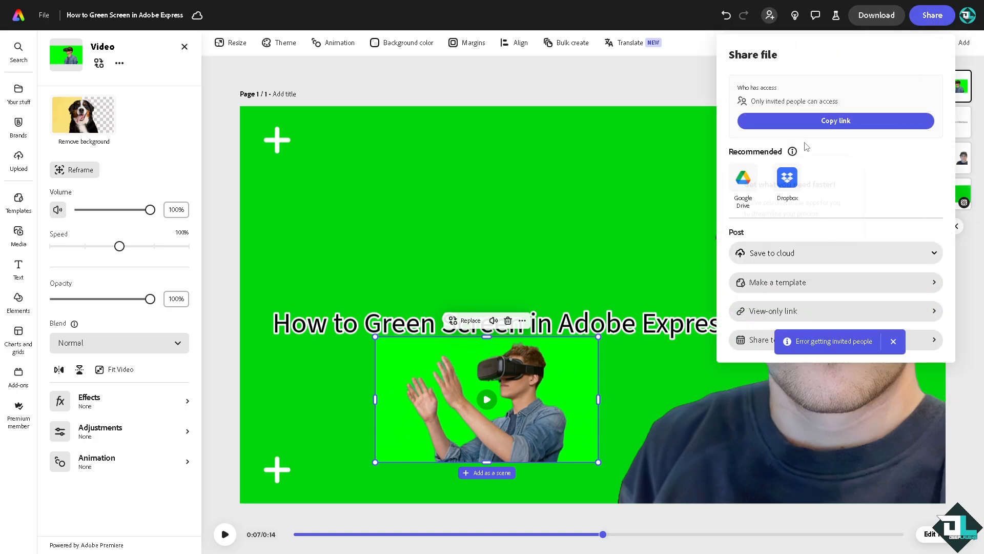
pyautogui.click(808, 123)
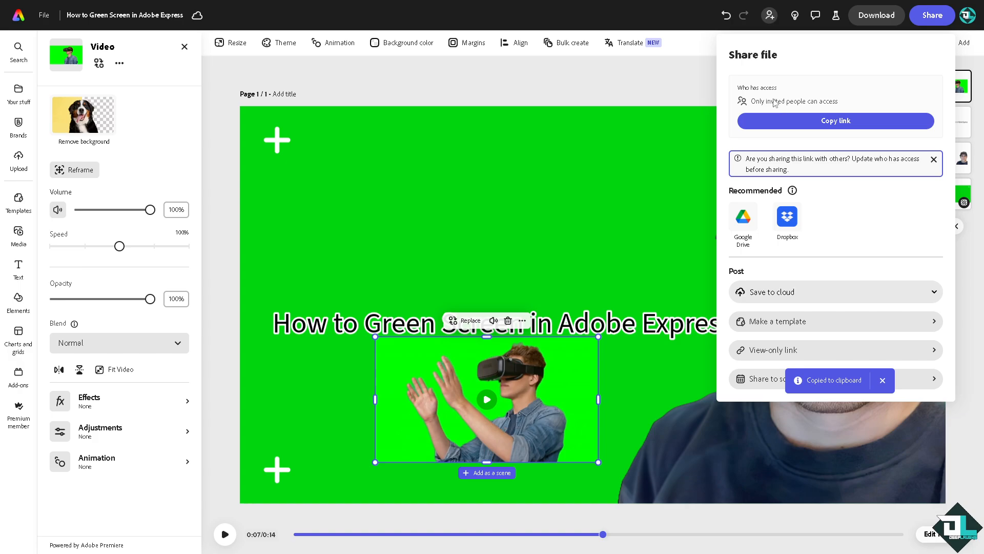
pyautogui.press('Escape')
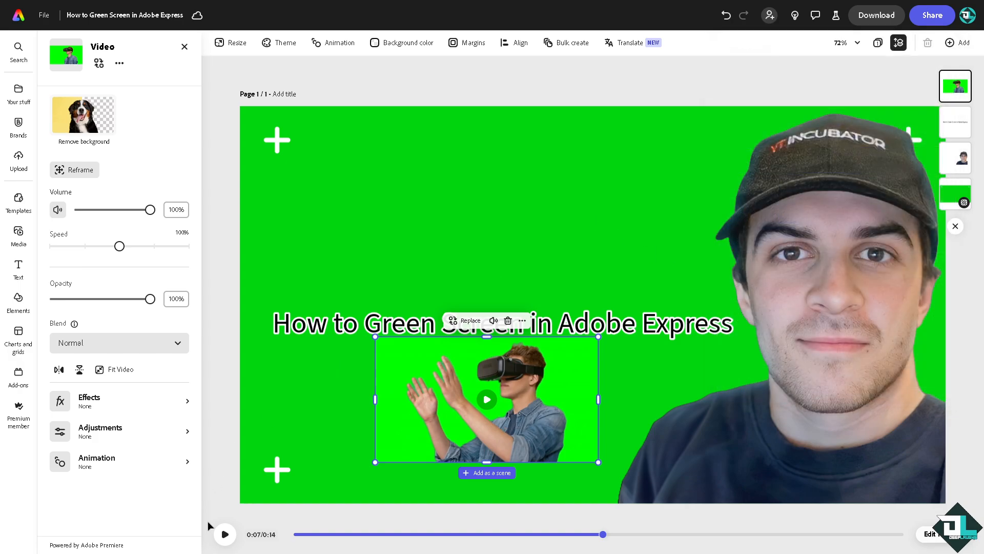
pyautogui.click(224, 536)
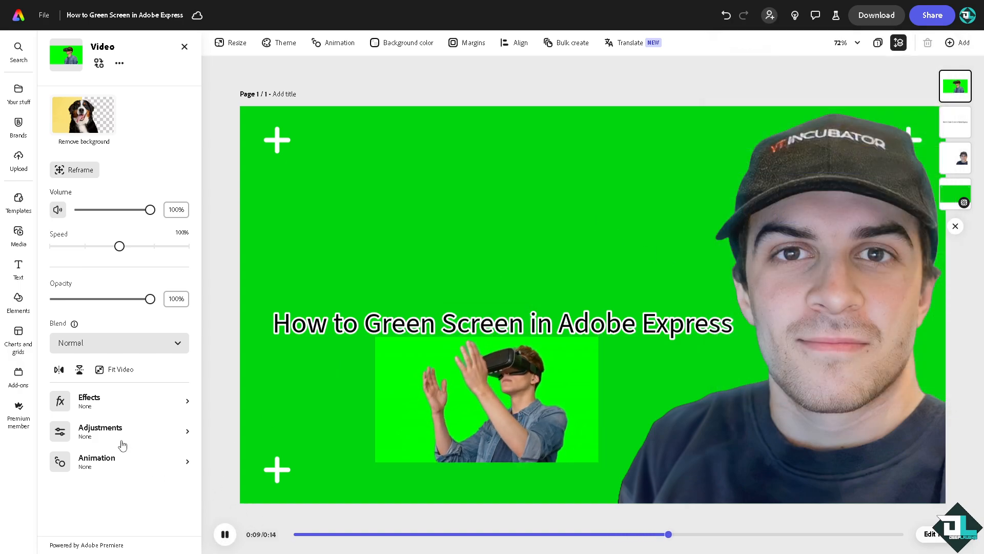